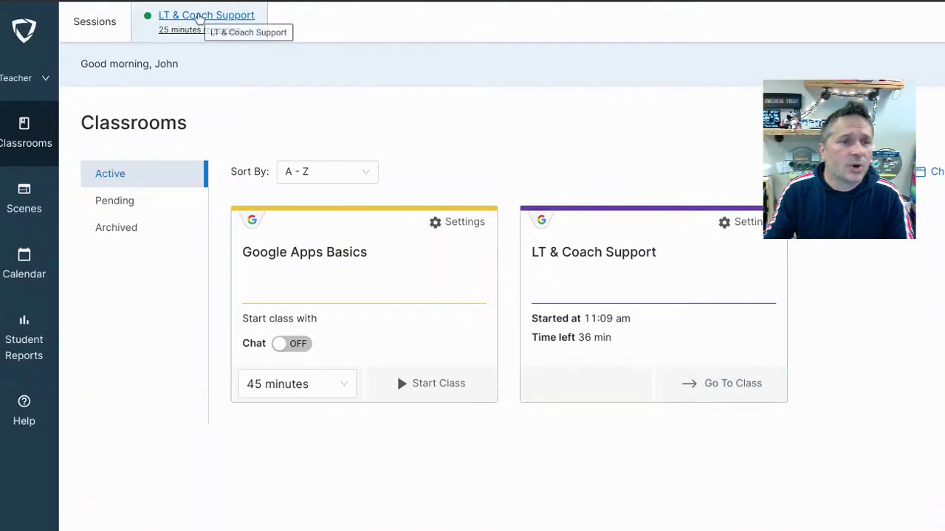
Open the live LT & Coach Support session and expand the test student's screen to list their open tabs.
click(199, 19)
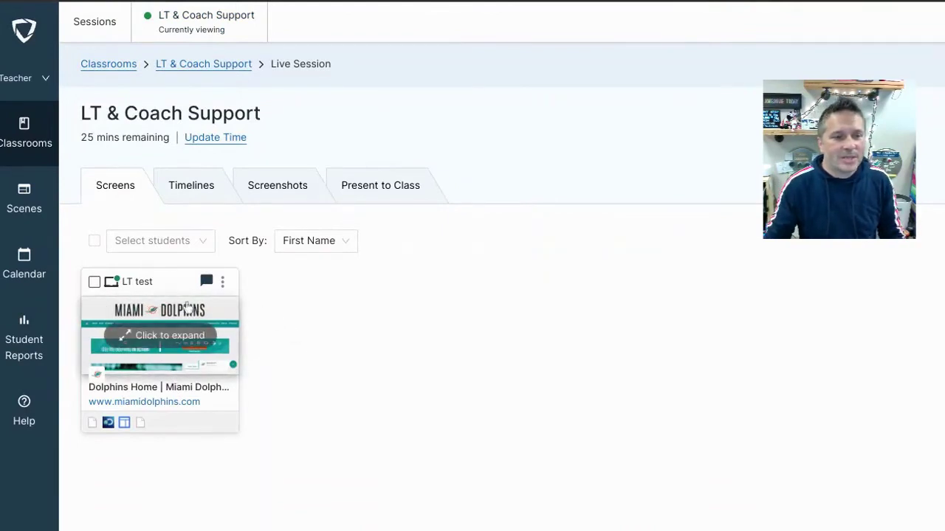
click(171, 346)
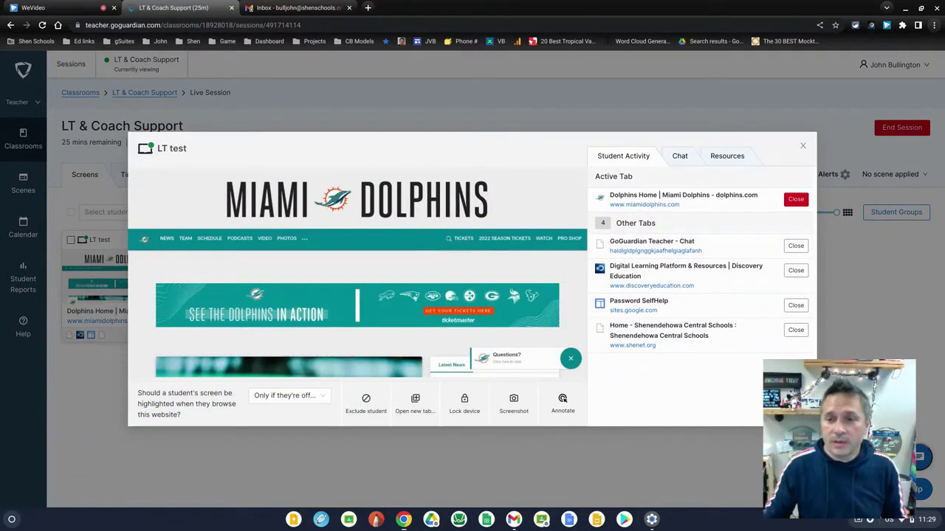
Leave the expanded view and close the student's 'GoGuardian Teacher - Chat' tab from the screens grid.
click(803, 146)
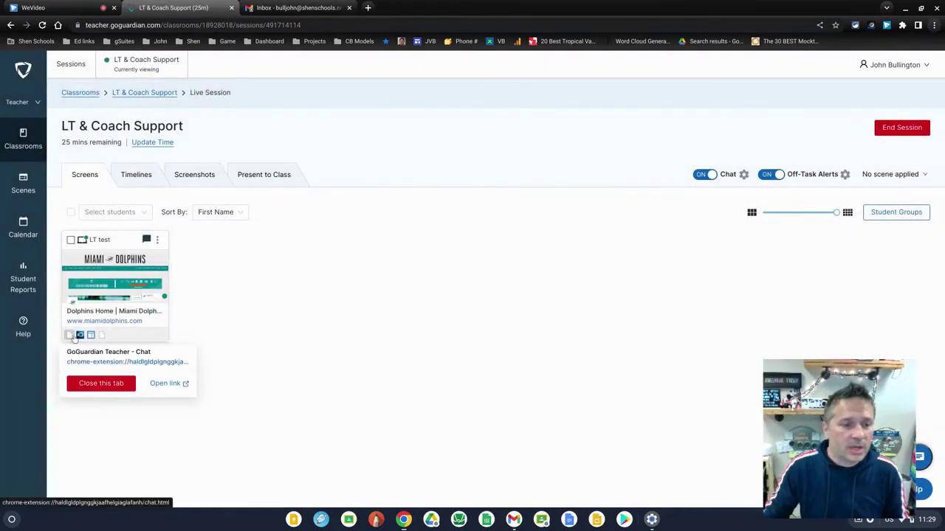
mouse_move(80, 336)
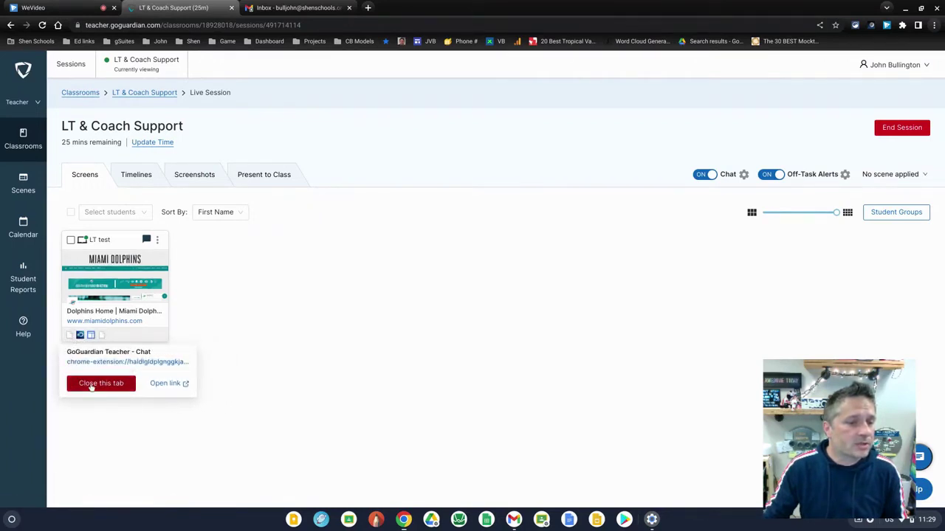
click(91, 384)
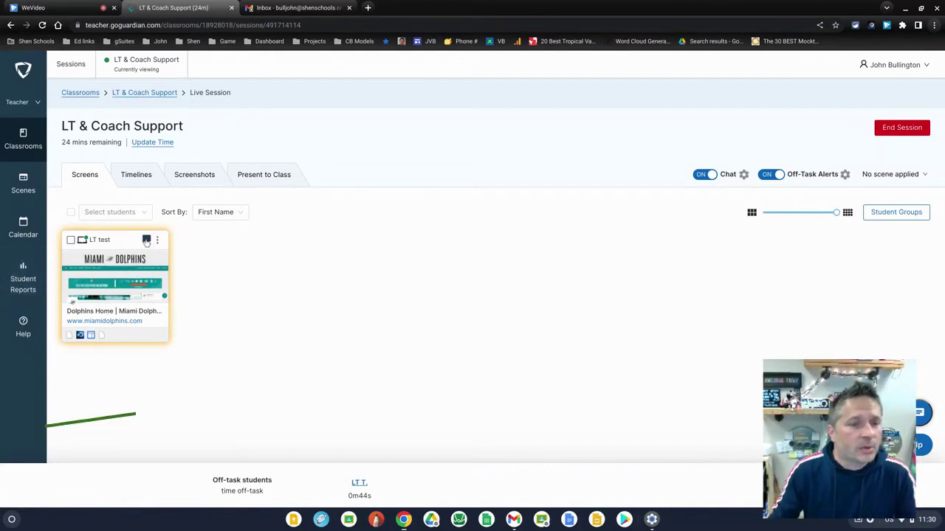
Send the test student the chat message 'Hey enough football please focus'.
click(147, 241)
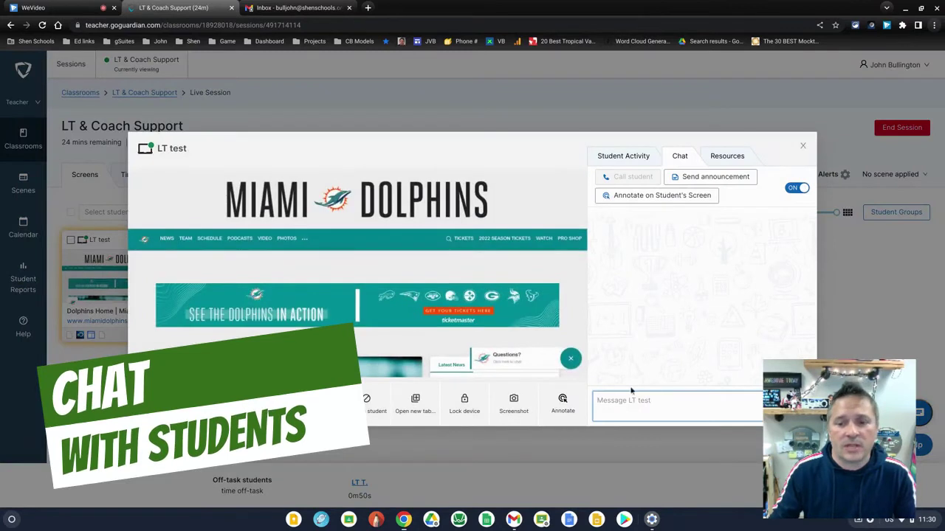
text(Hey enough football please focus)
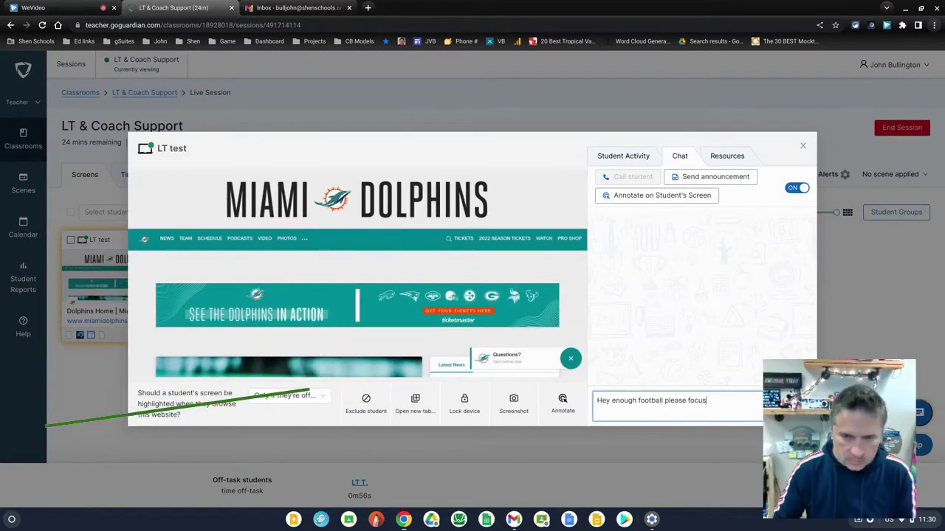
key(Return)
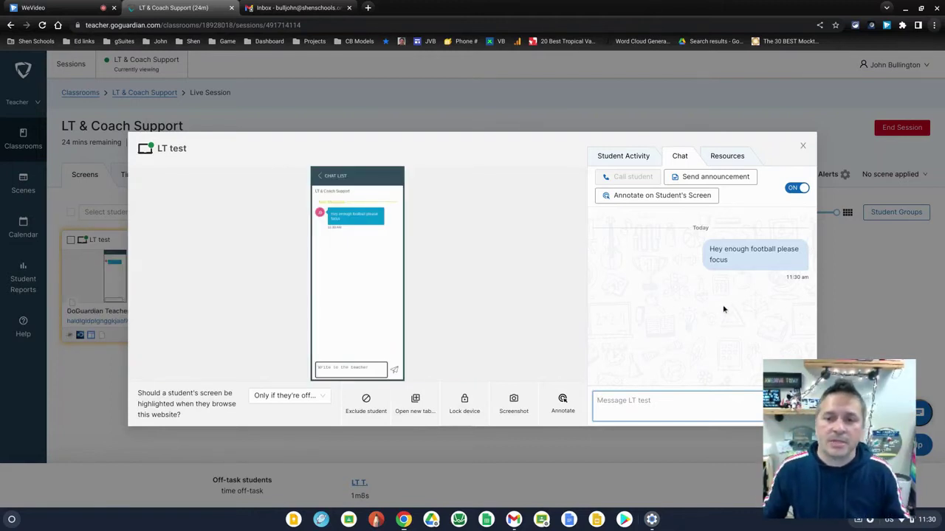
Send the announcement 'check messages', review the student's tabs, and return to the grid.
click(713, 180)
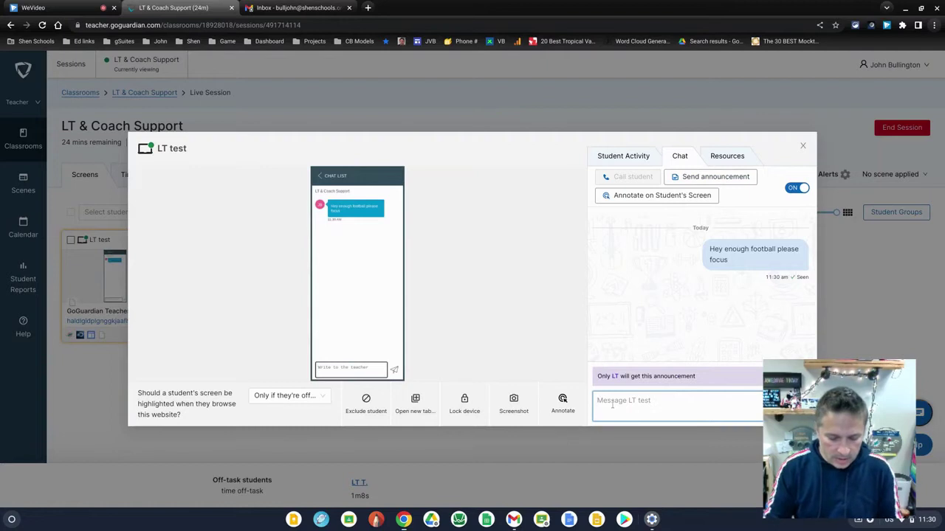
text(check m)
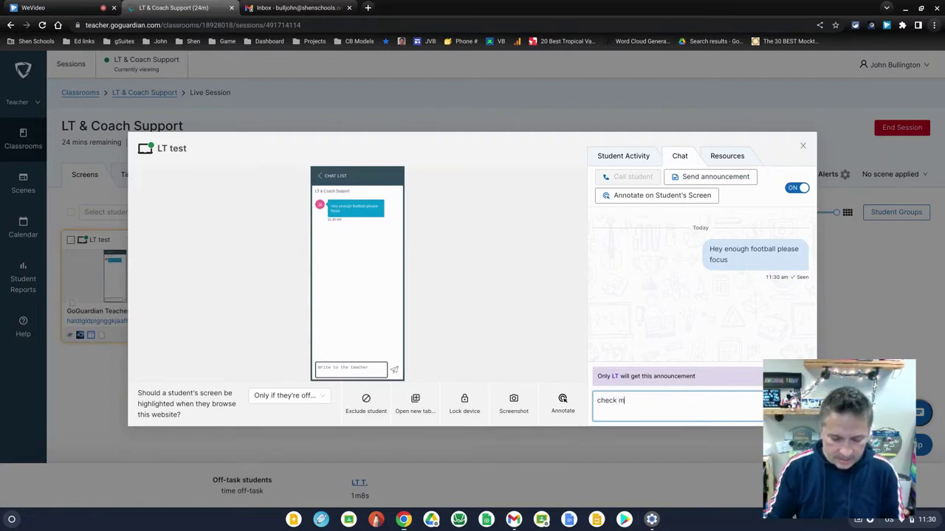
text(essages)
key(Return)
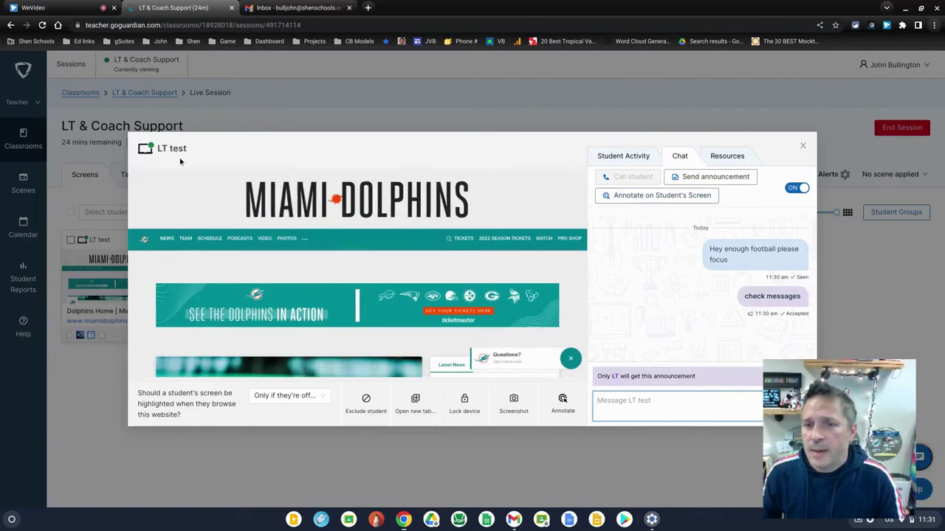
click(631, 158)
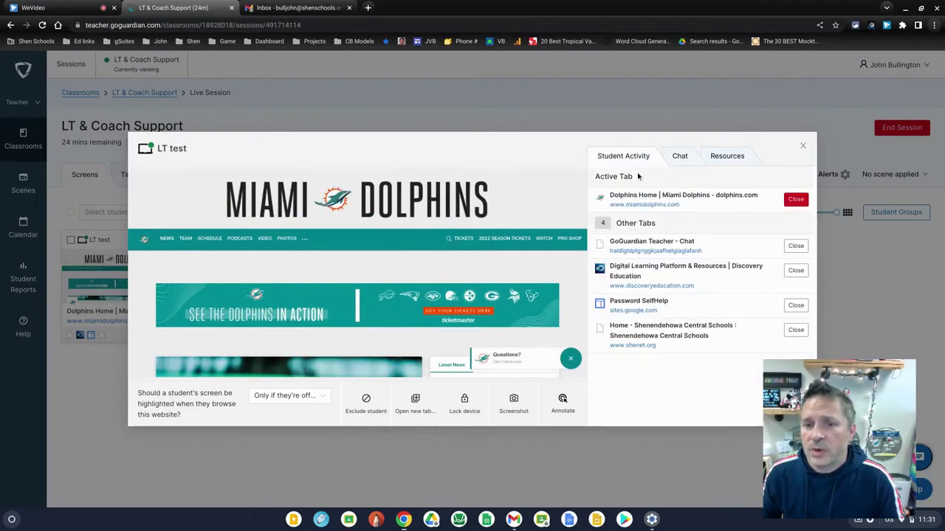
click(804, 146)
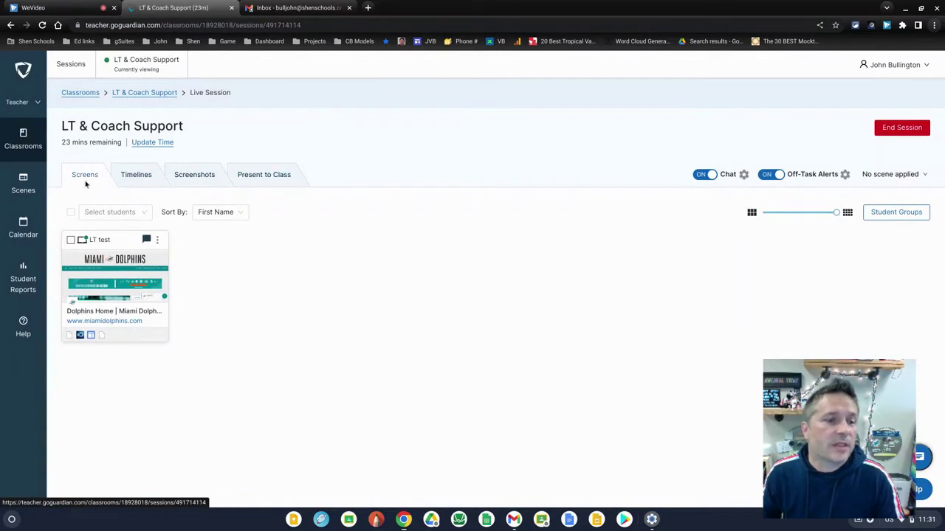
Show the session's per-student Timelines view and open the Off-Task Alerts settings.
click(138, 175)
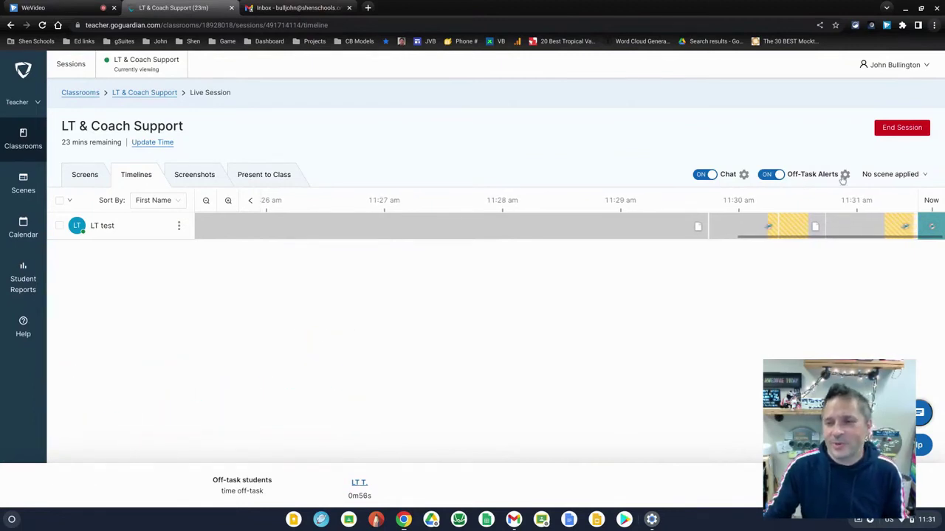
click(844, 177)
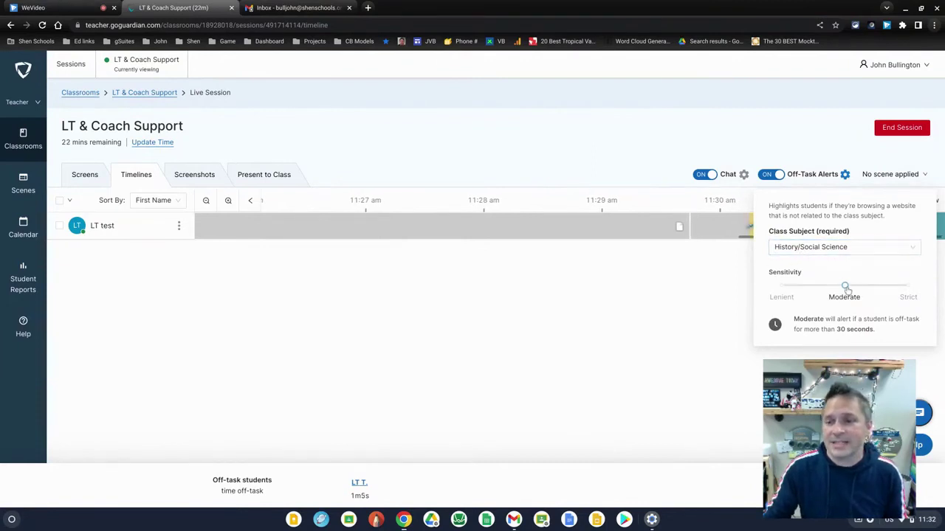
Set off-task sensitivity to Strict (15 s), try enabling chat desktop notifications, then view Screenshots.
drag(844, 286, 904, 287)
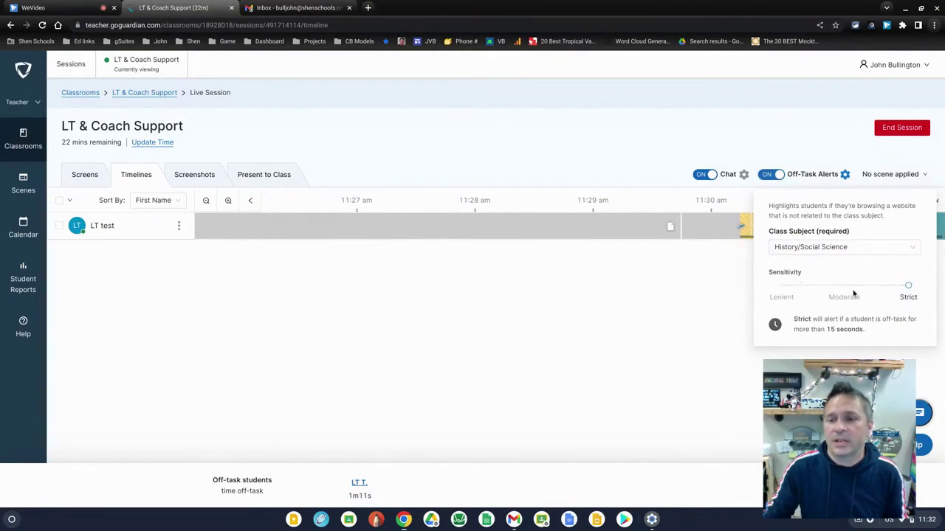
click(848, 351)
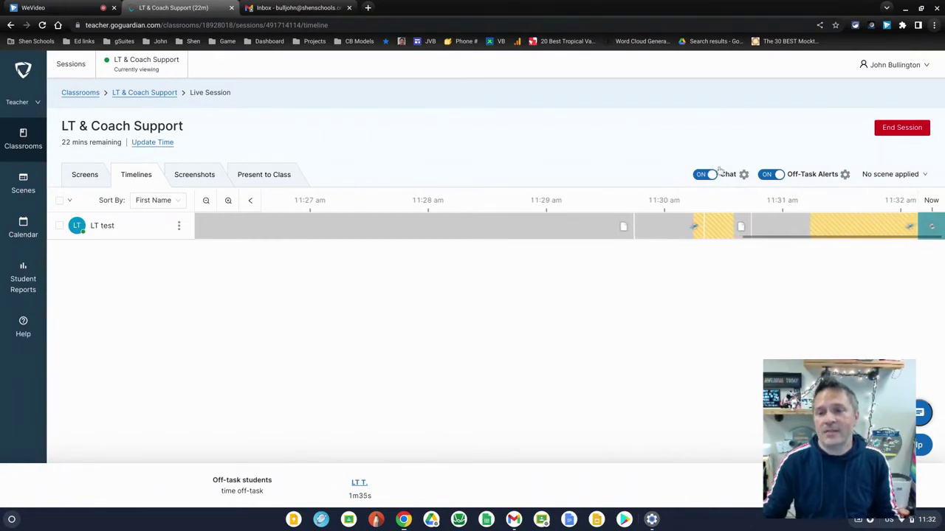
click(744, 174)
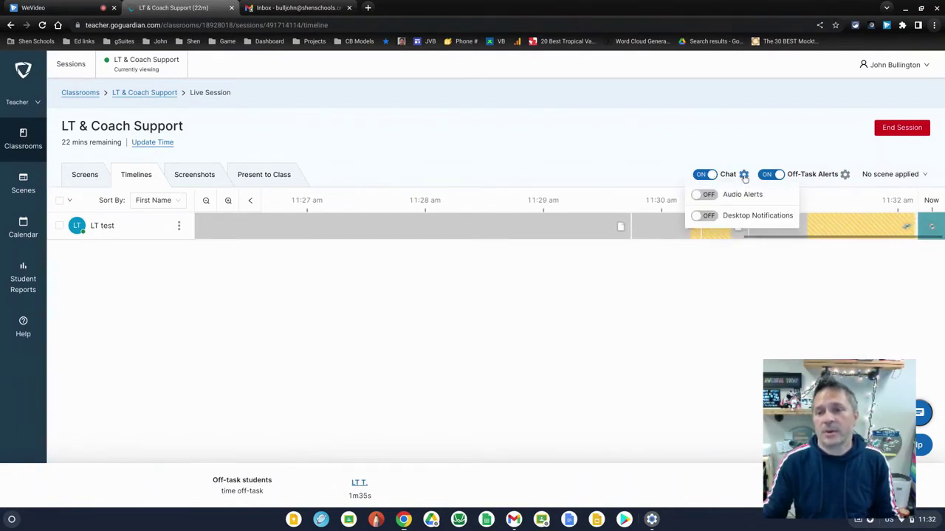
click(713, 219)
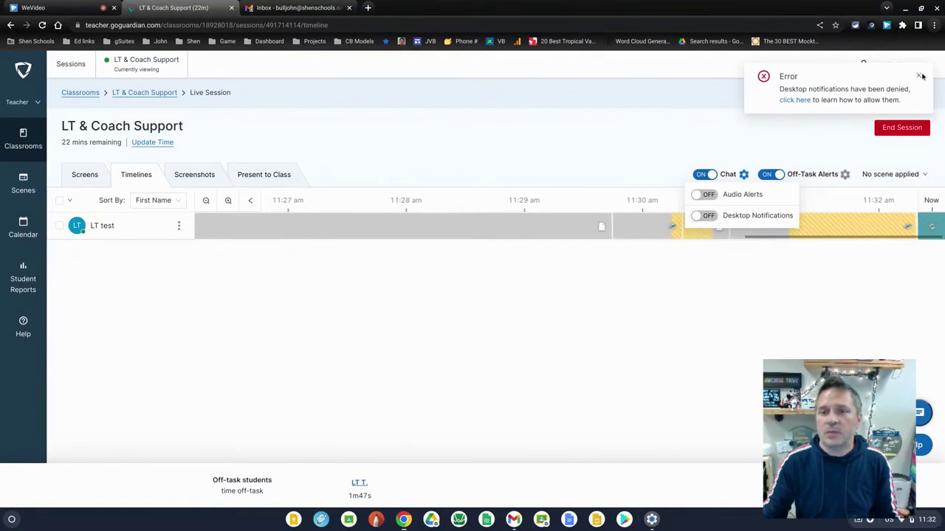
click(547, 151)
click(186, 178)
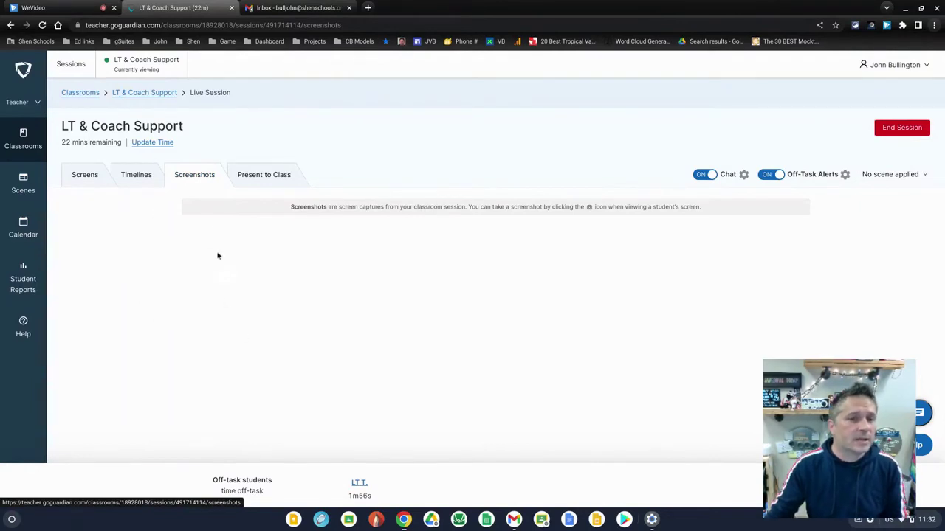
Return to Screens and open the test student's full view via the tile's three-dot menu.
click(85, 182)
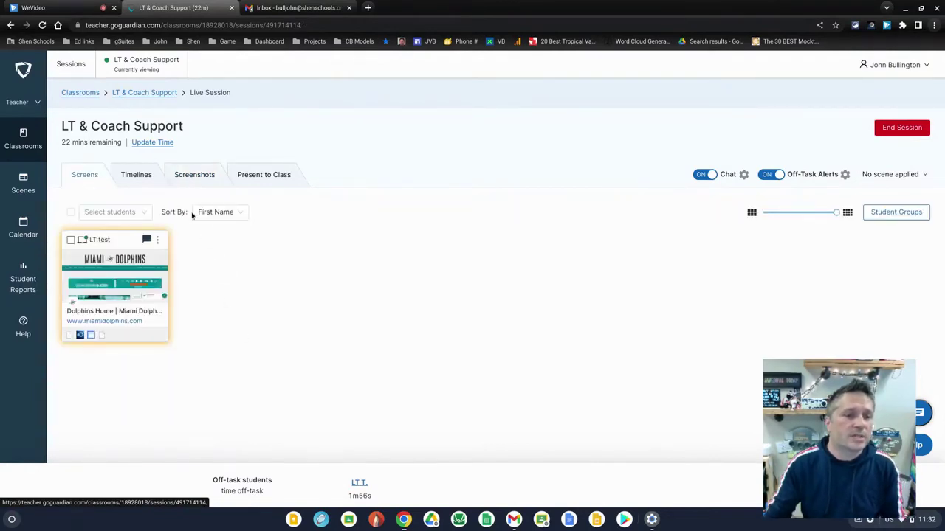
click(158, 241)
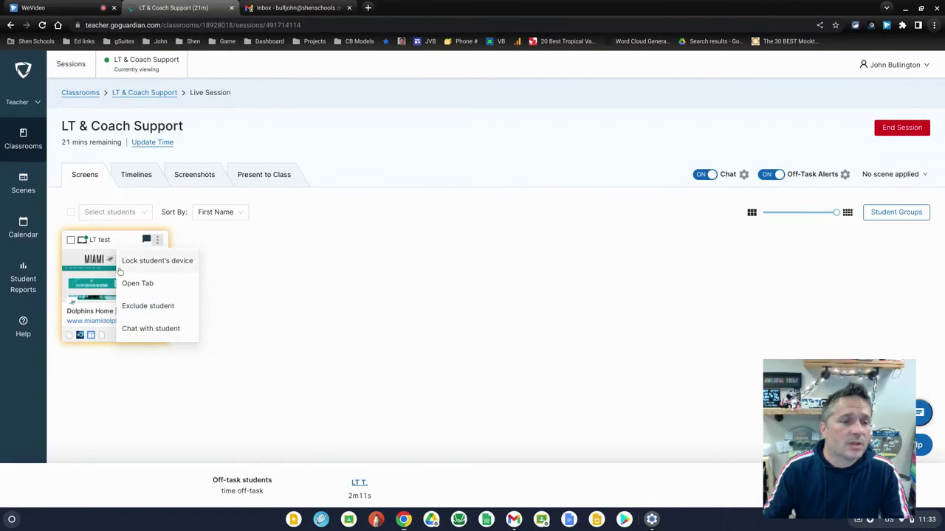
click(92, 291)
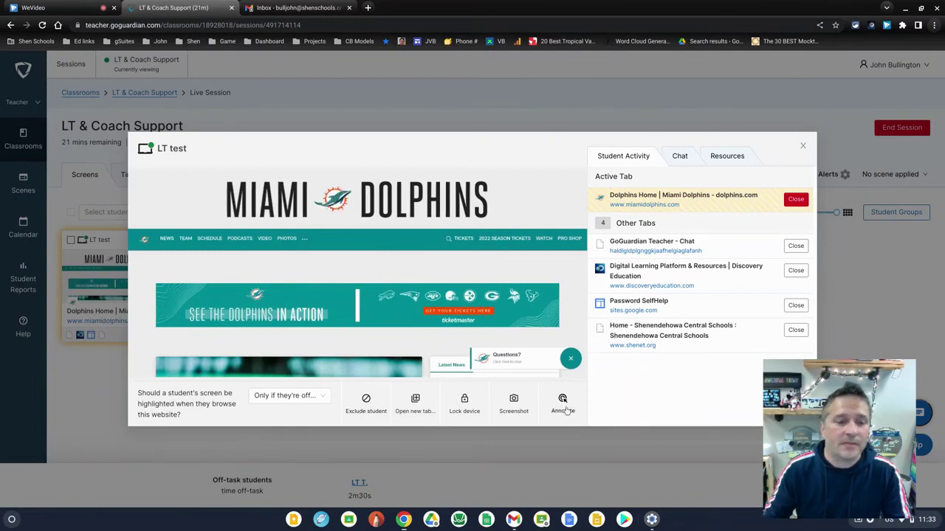
Dismiss the test student's full screen view with Esc to return to the grid.
key(Escape)
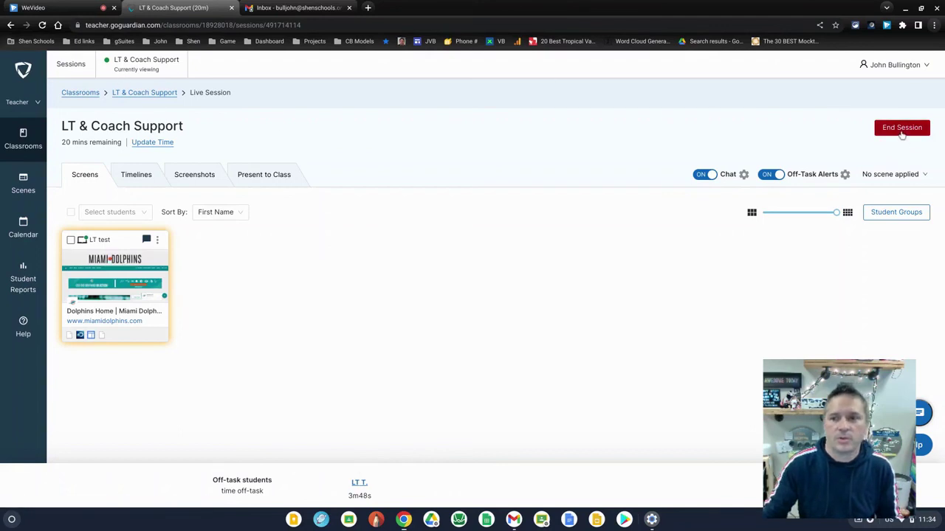
End and confirm the session, dismiss the feedback prompt, and go to Classrooms.
click(901, 128)
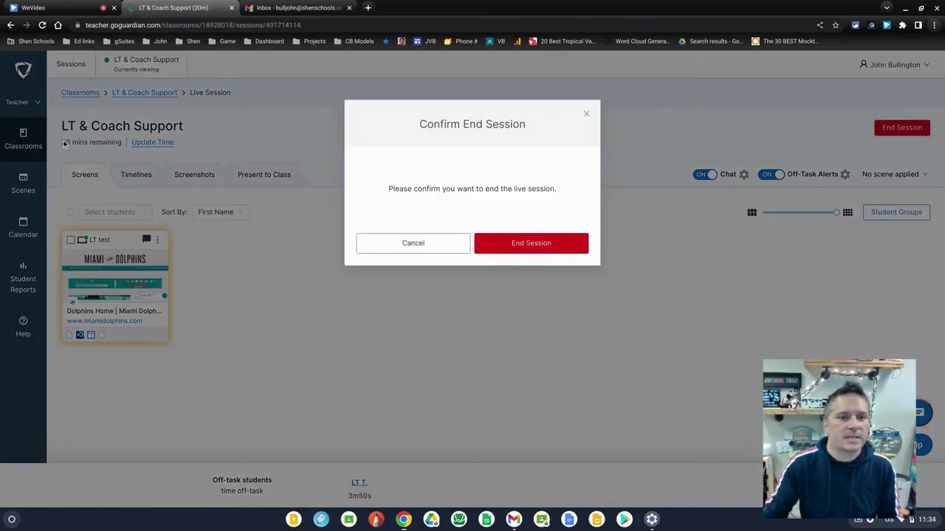
click(529, 247)
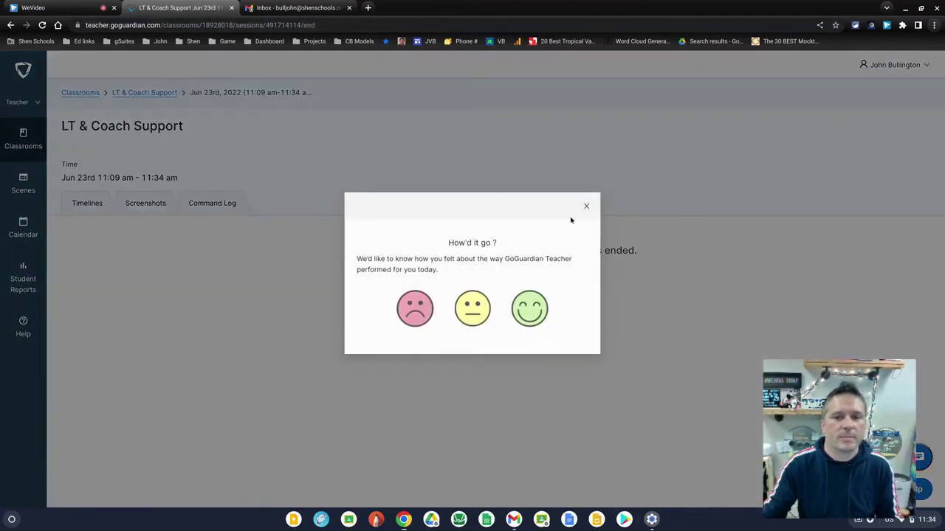
click(586, 207)
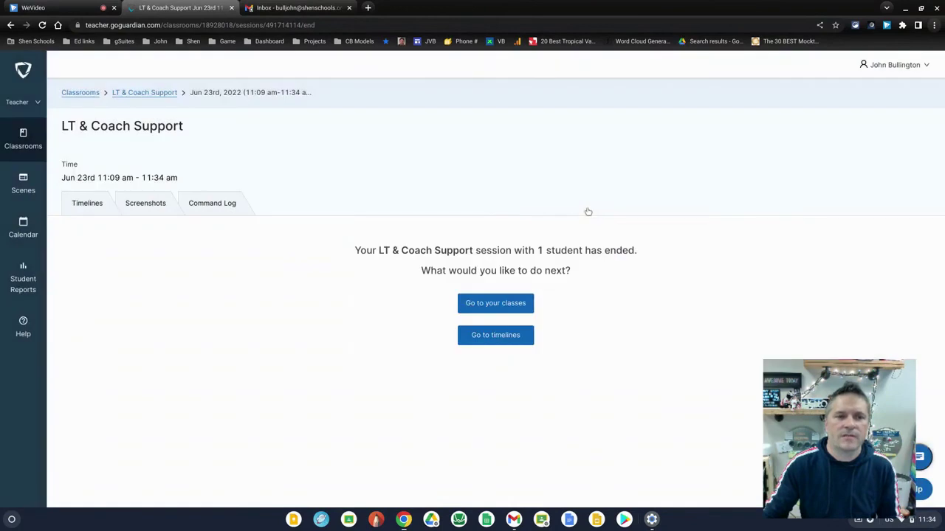
click(23, 140)
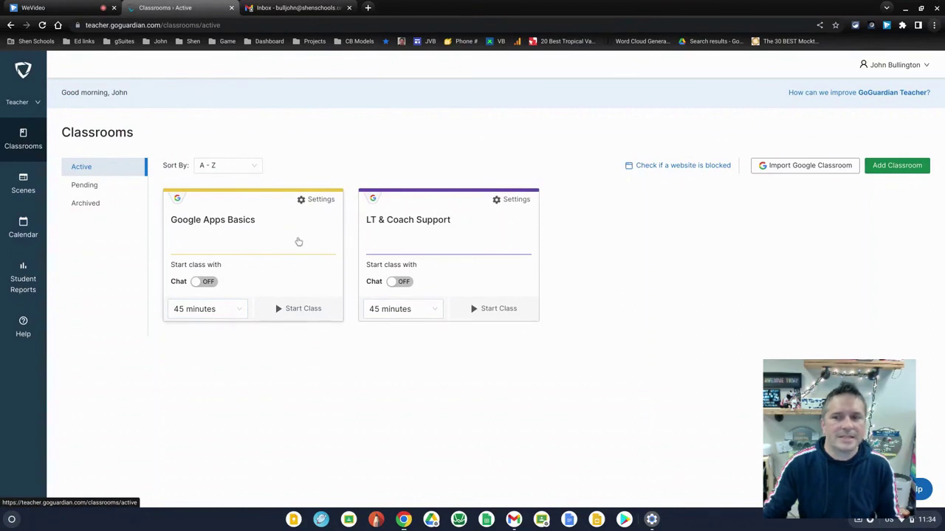
click(874, 520)
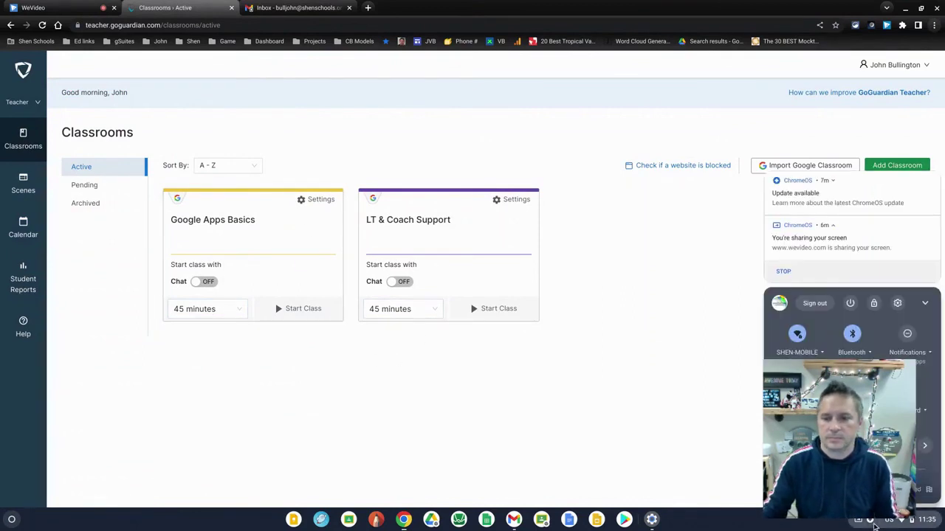